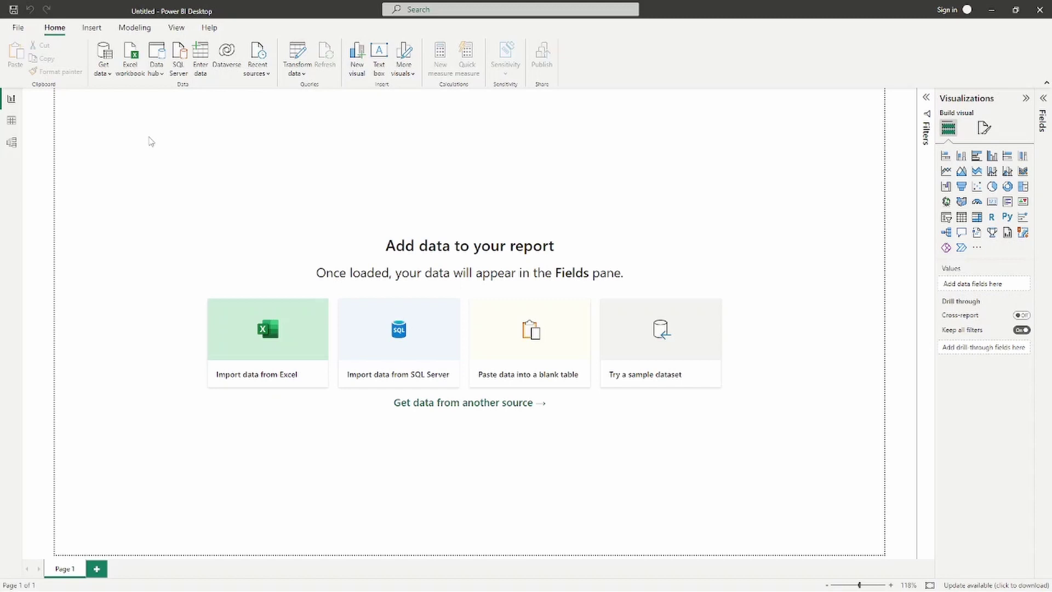
Import the Products example.xlsx workbook through the Excel workbook data source.
left_click(132, 66)
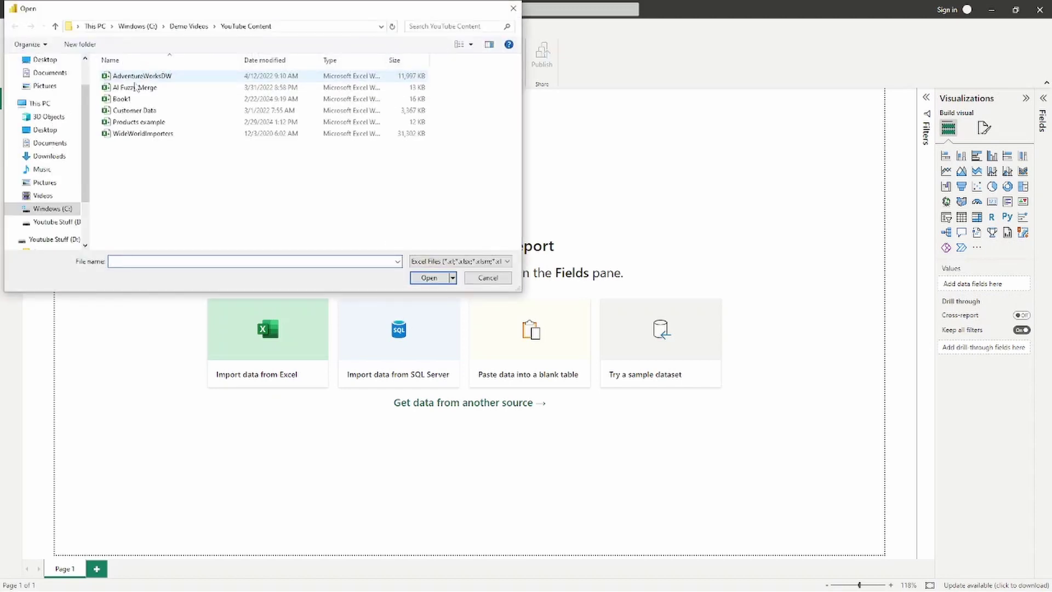
left_click(151, 122)
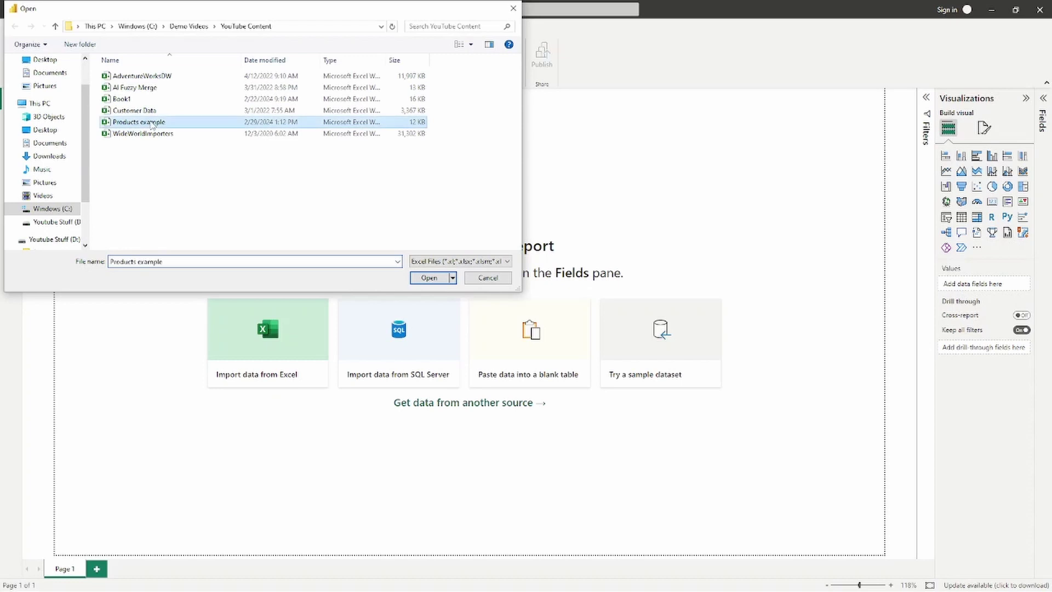
left_click(445, 278)
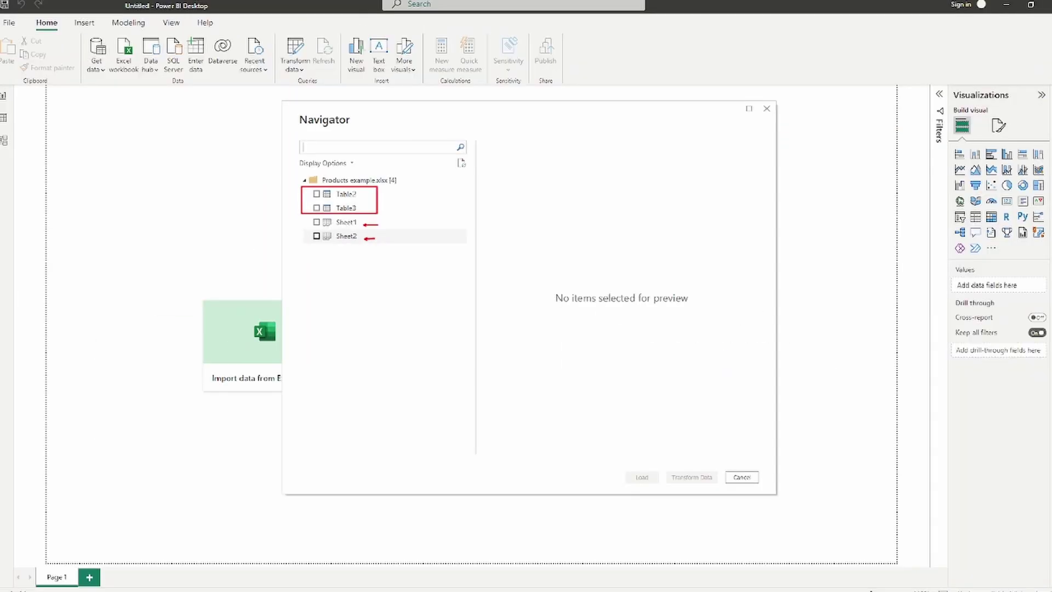
Preview Table2, Table3 and Sheet1 in the Navigator to compare their Products data.
left_click(352, 196)
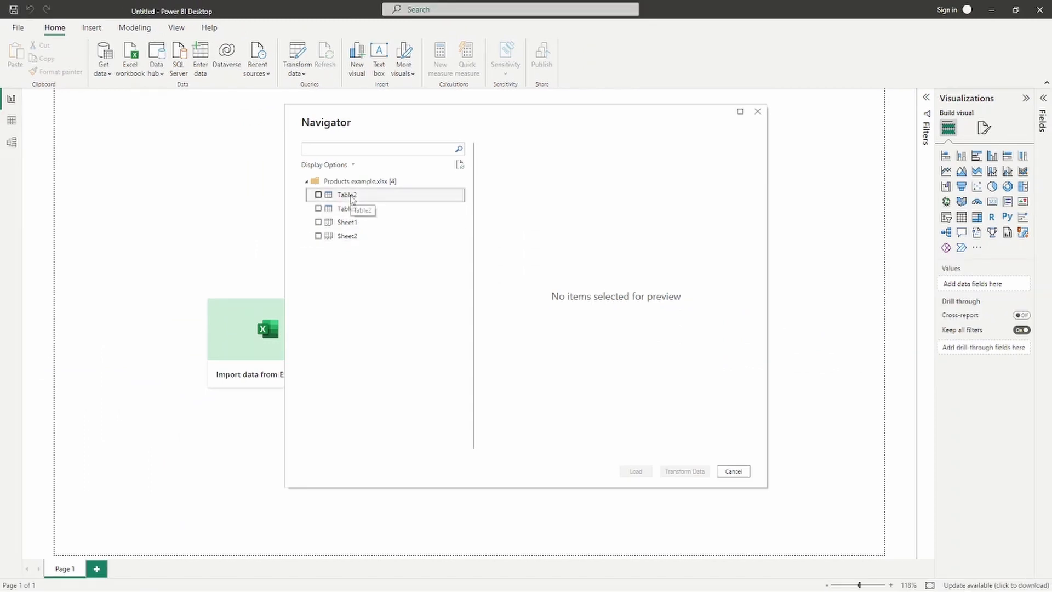
left_click(353, 224)
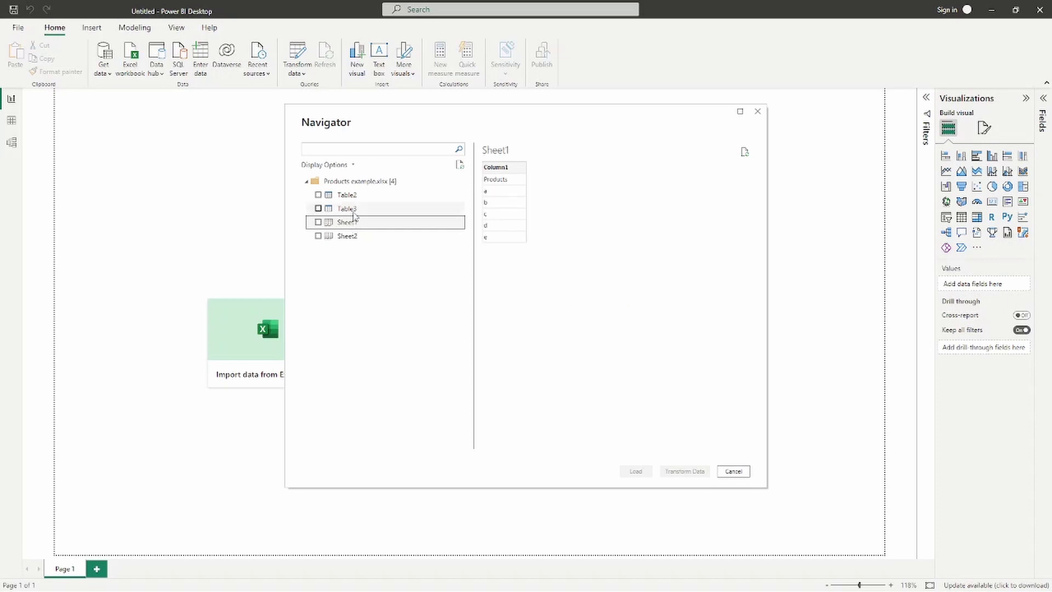
left_click(358, 210)
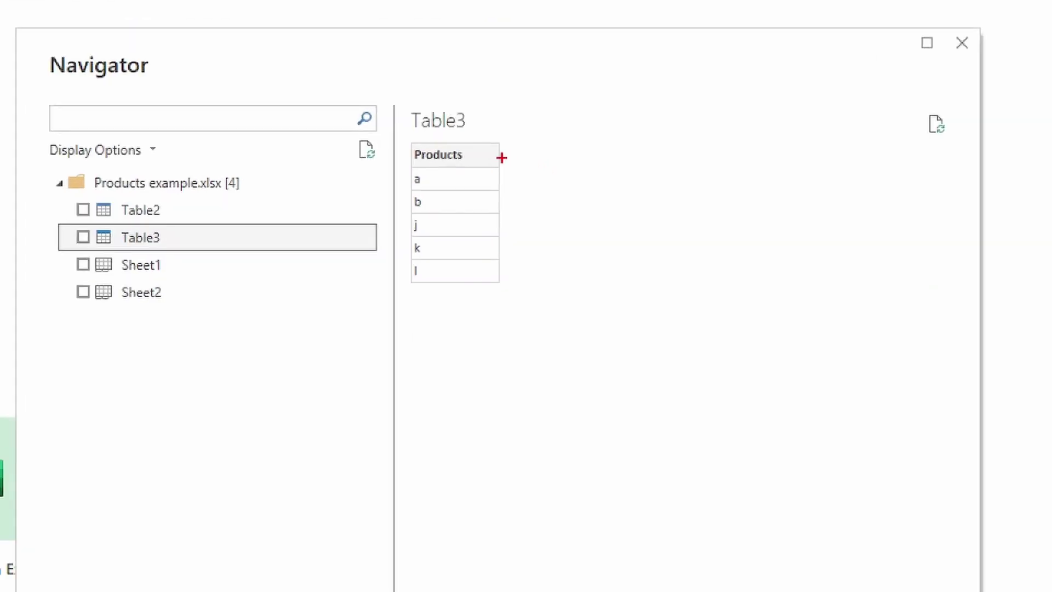
left_click_drag(528, 169, 555, 167)
left_click(189, 268)
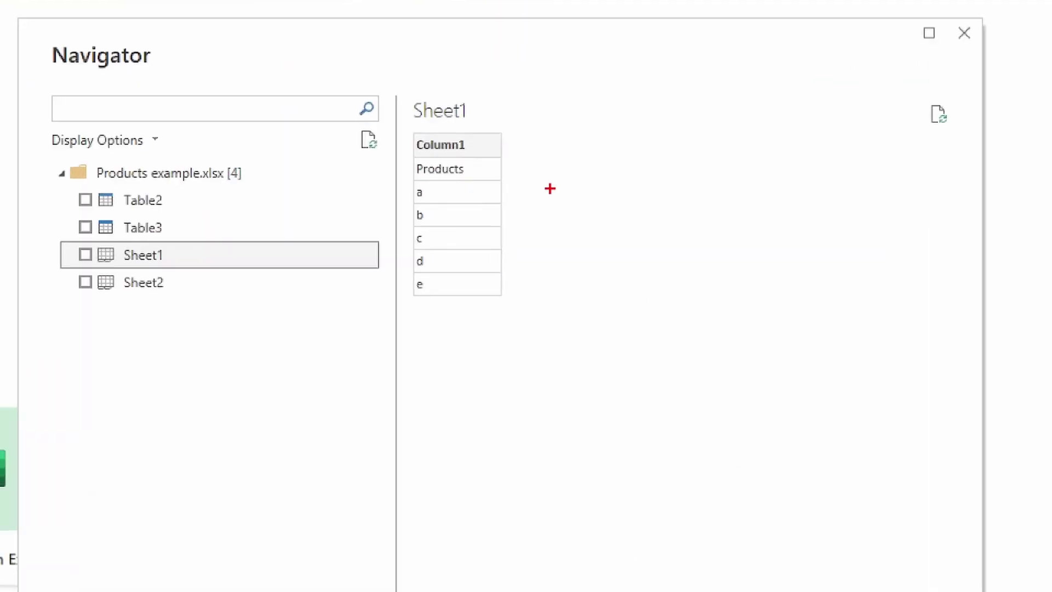
left_click_drag(511, 145, 594, 145)
left_click_drag(405, 159, 508, 179)
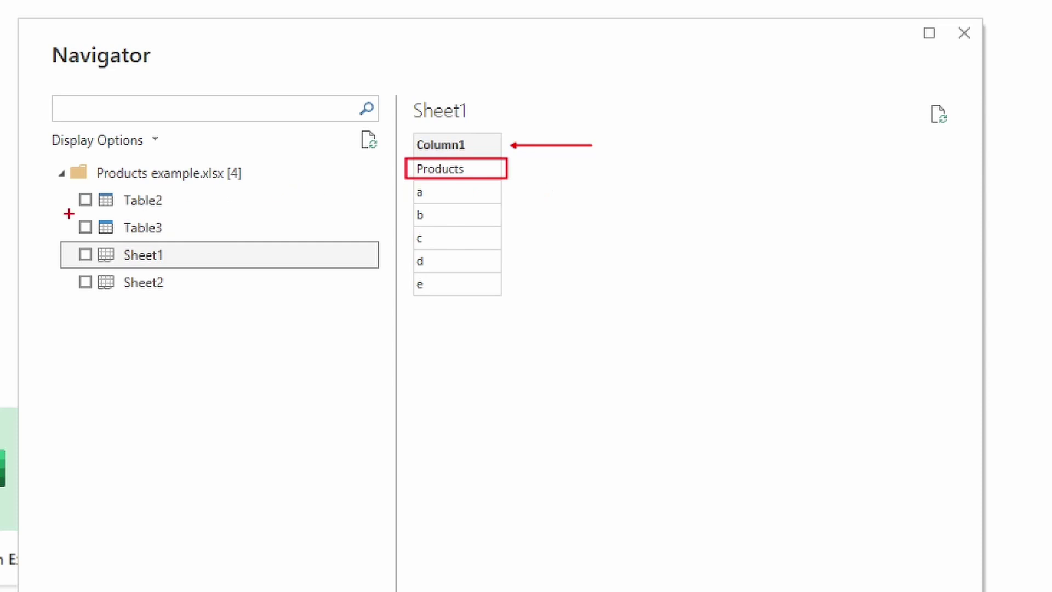
mouse_move(49, 188)
left_mouse_down()
mouse_move(179, 225)
mouse_move(181, 240)
left_mouse_up()
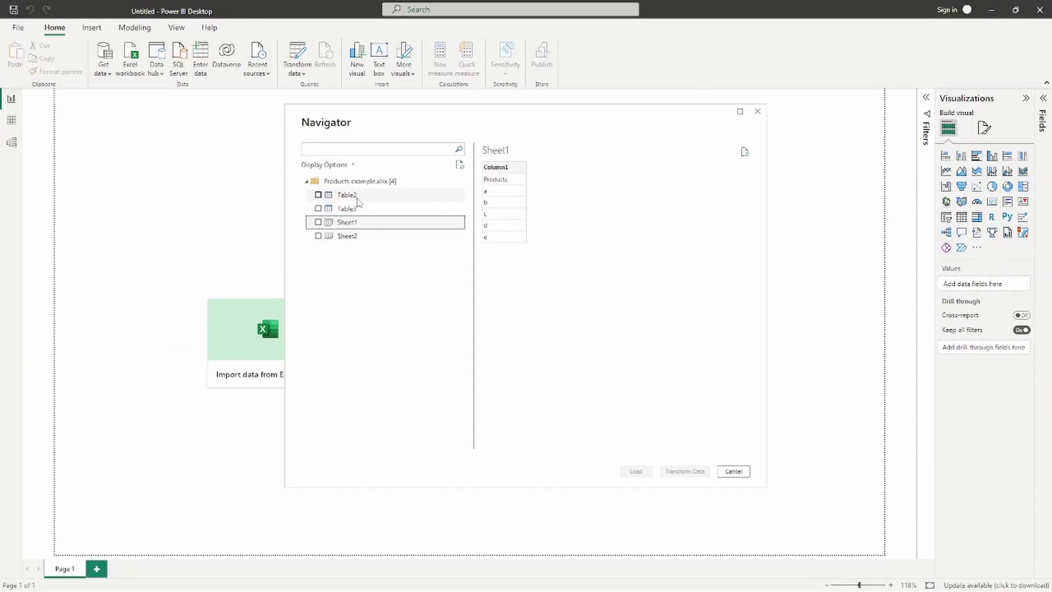
Select Table2 and Table3 and load both into the Power Query Editor.
left_click(357, 198)
left_click(318, 195)
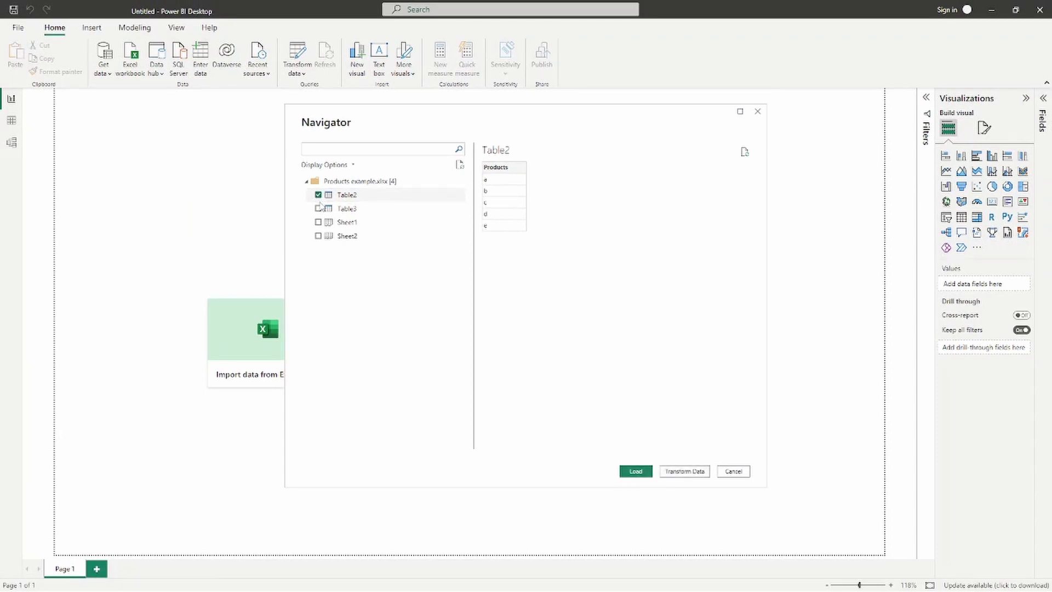
left_click(318, 209)
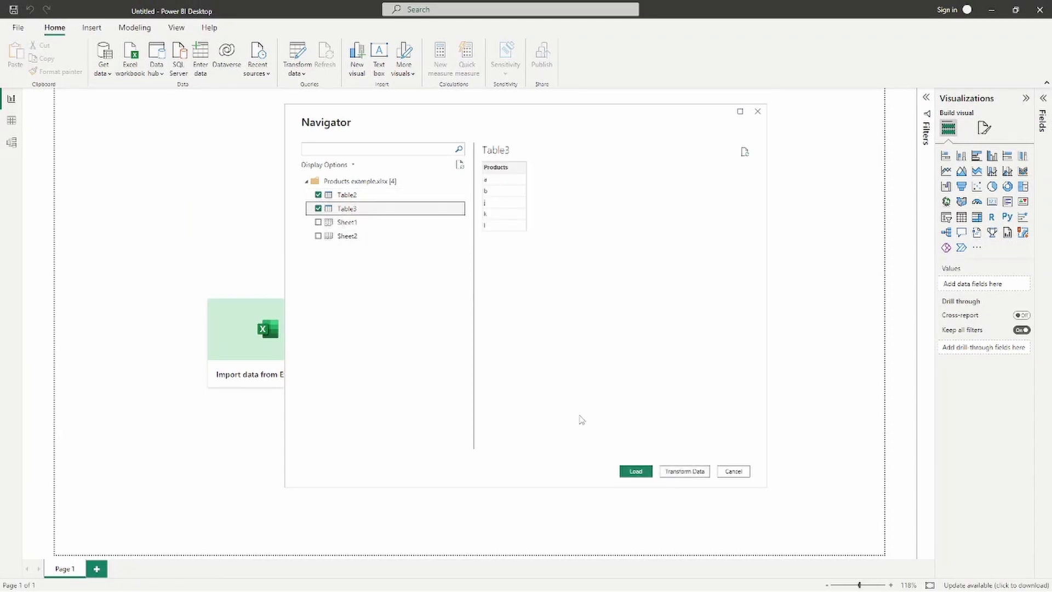
left_click(685, 472)
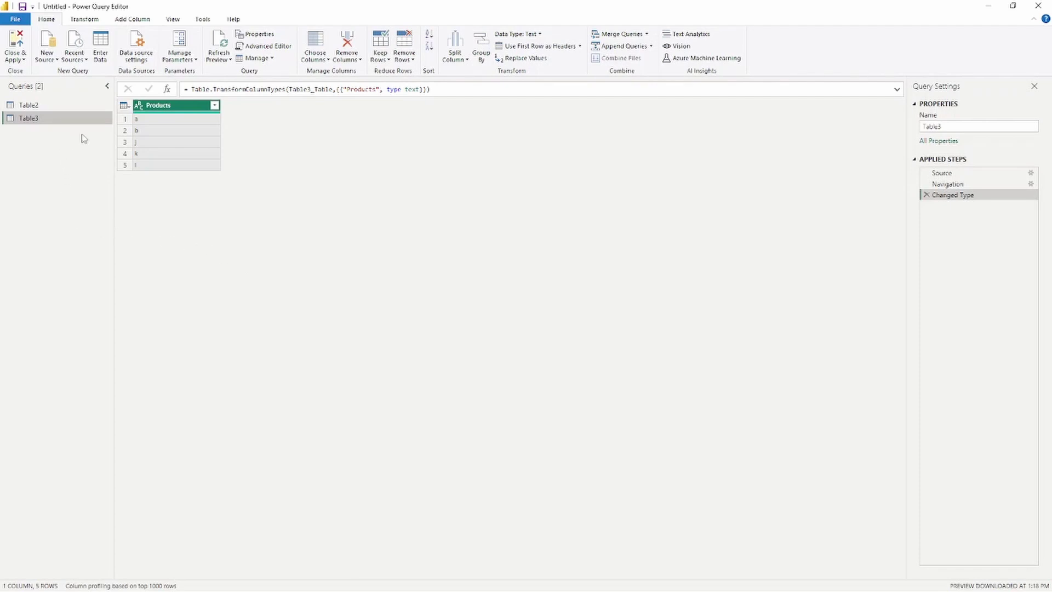
Compare the Table2 and Table3 Products columns, ending on Table2's values a through e.
left_click(61, 108)
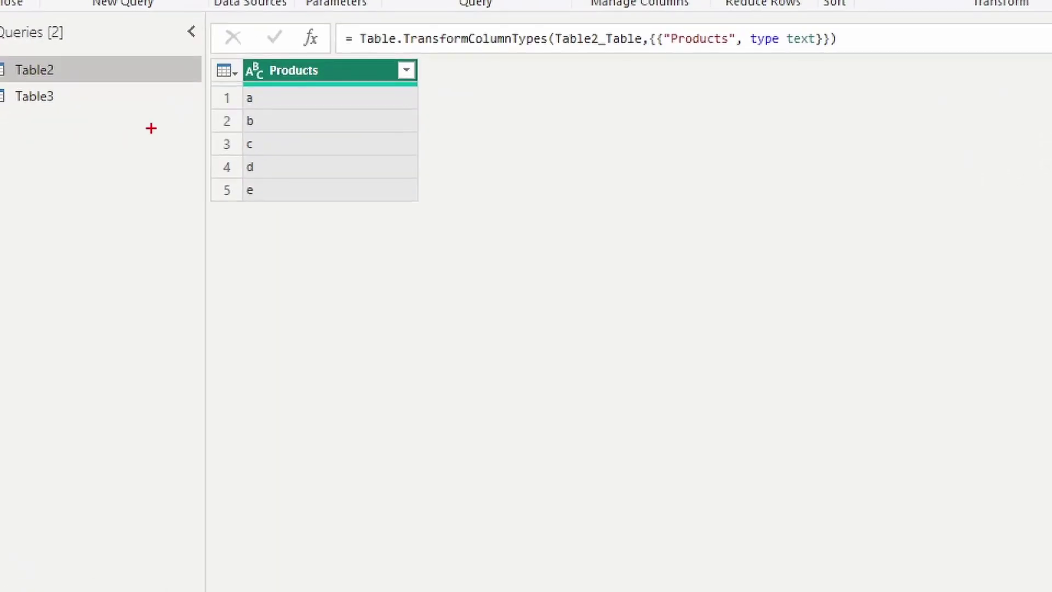
mouse_move(227, 82)
left_mouse_down()
mouse_move(313, 242)
mouse_move(315, 188)
mouse_move(315, 207)
left_mouse_up()
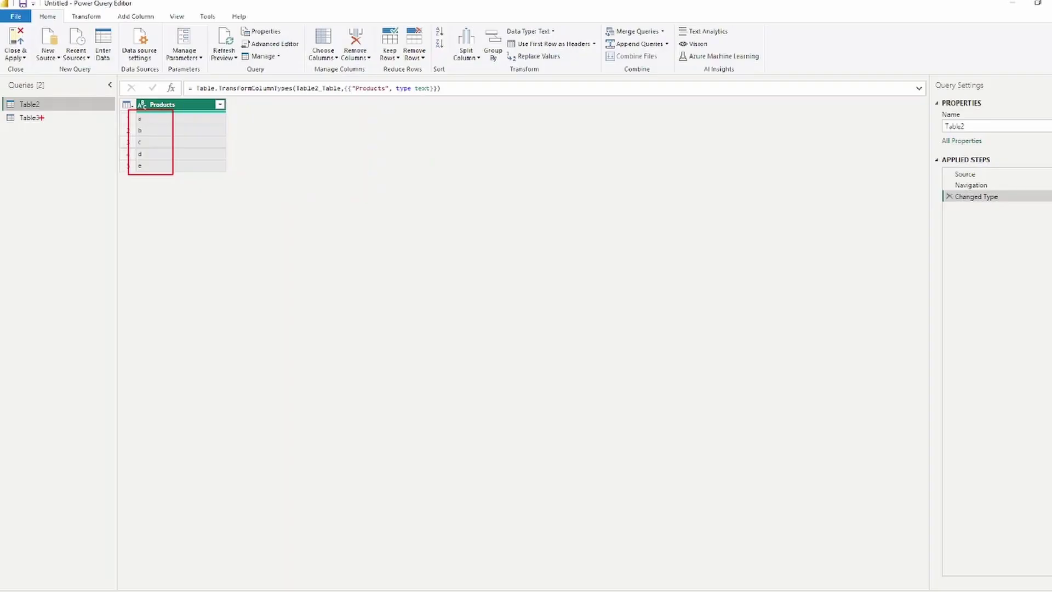
left_click(53, 97)
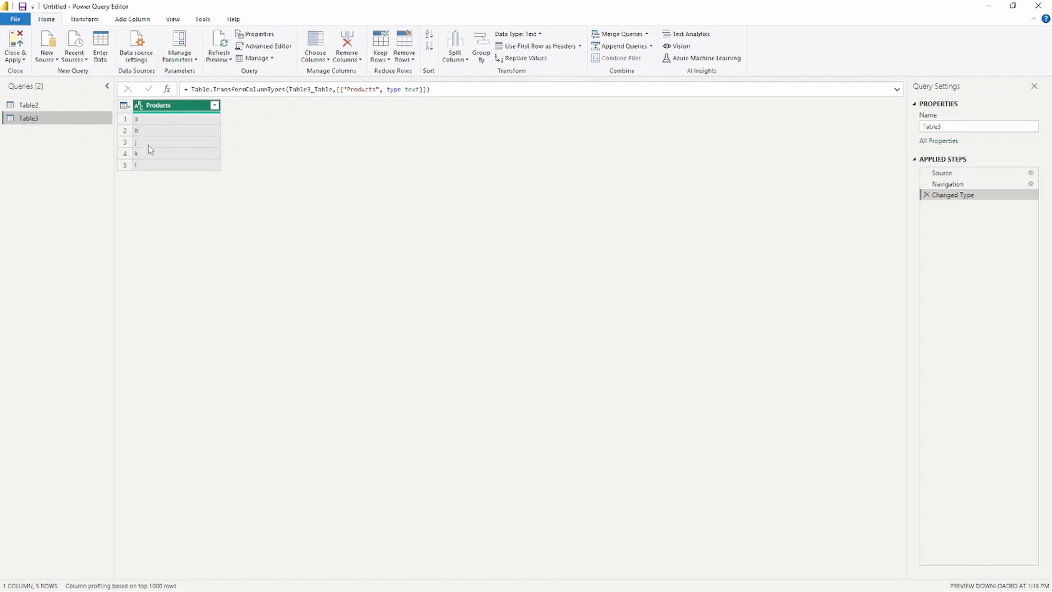
mouse_move(116, 83)
left_mouse_down()
mouse_move(143, 176)
mouse_move(181, 196)
left_mouse_up()
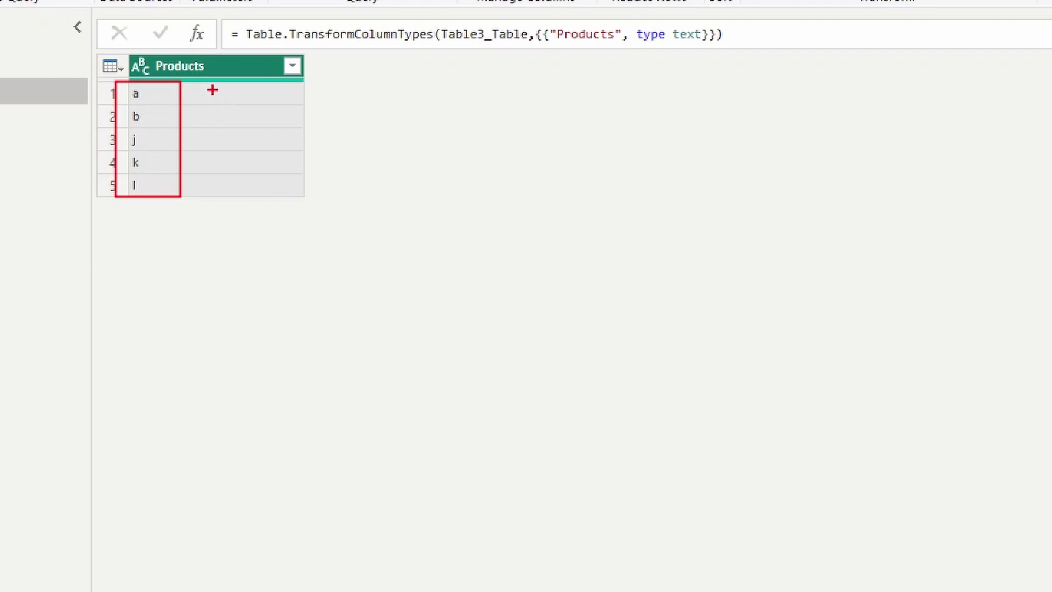
left_click_drag(209, 93, 271, 94)
left_click_drag(211, 117, 281, 118)
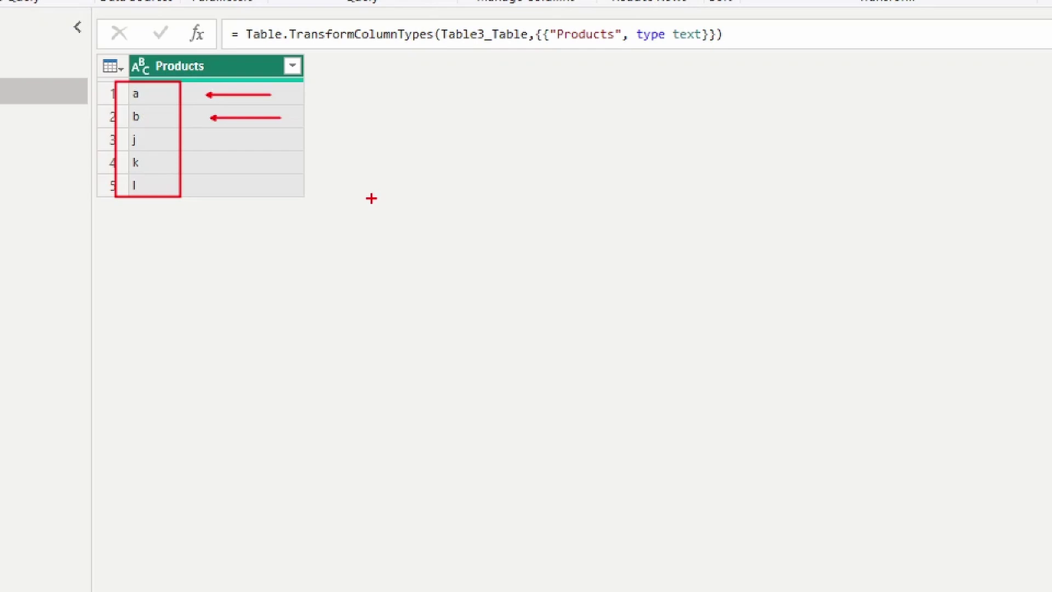
key("Escape")
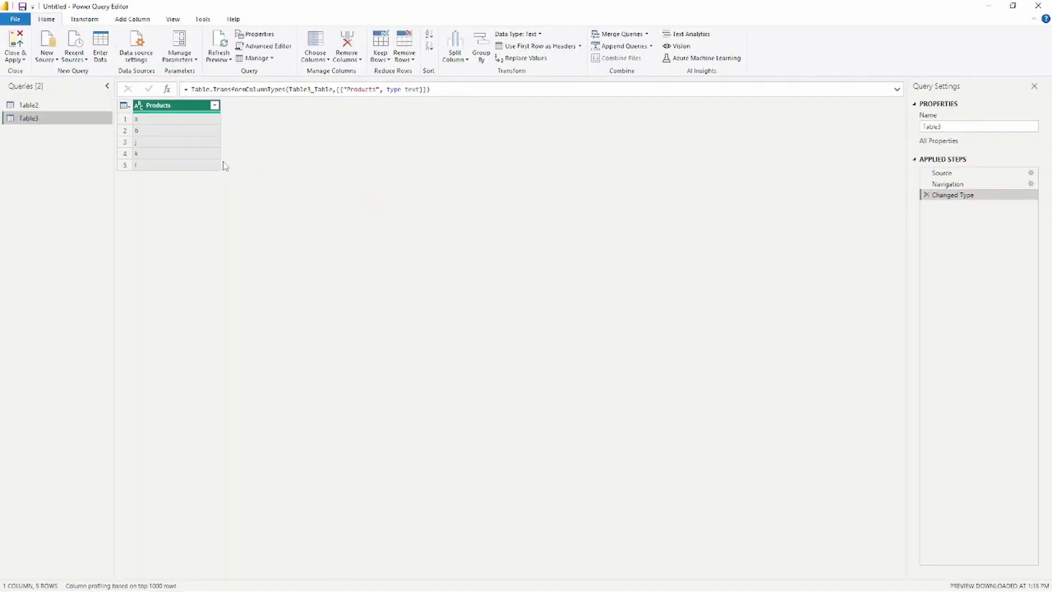
left_click(45, 106)
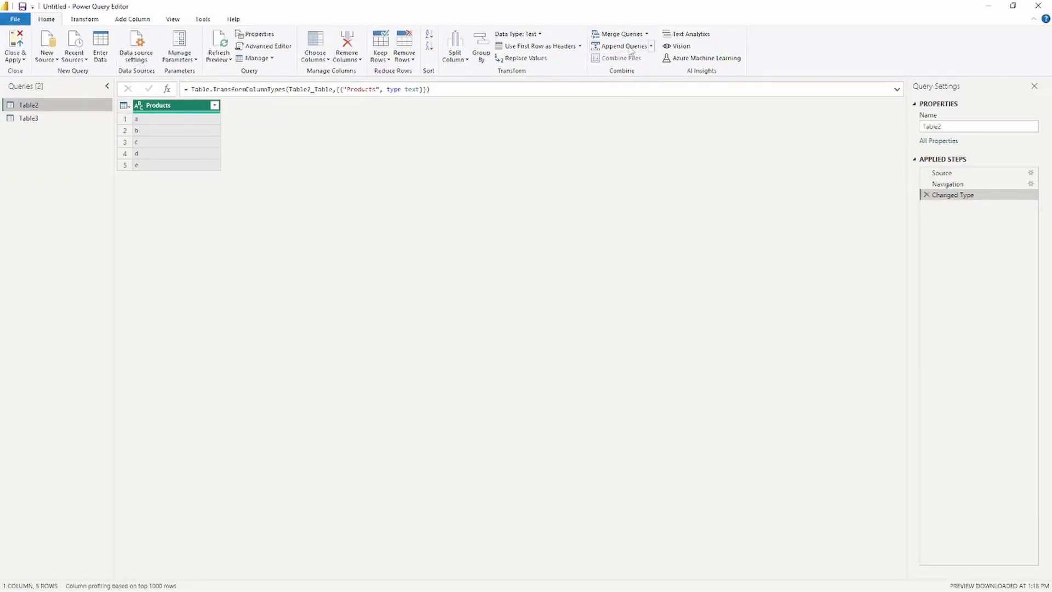
Append Table3 to Table2, giving ten Products rows: a–e, a, b, j, k, l.
left_click(631, 48)
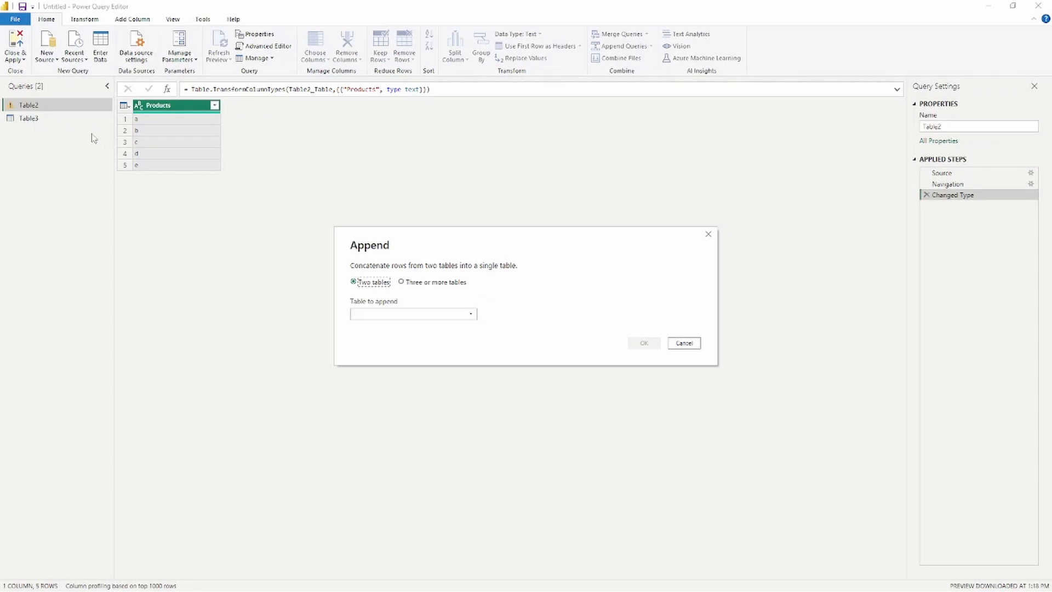
left_click_drag(51, 108, 72, 140)
mouse_move(342, 293)
left_mouse_down()
mouse_move(429, 327)
mouse_move(485, 328)
left_mouse_up()
key("Escape")
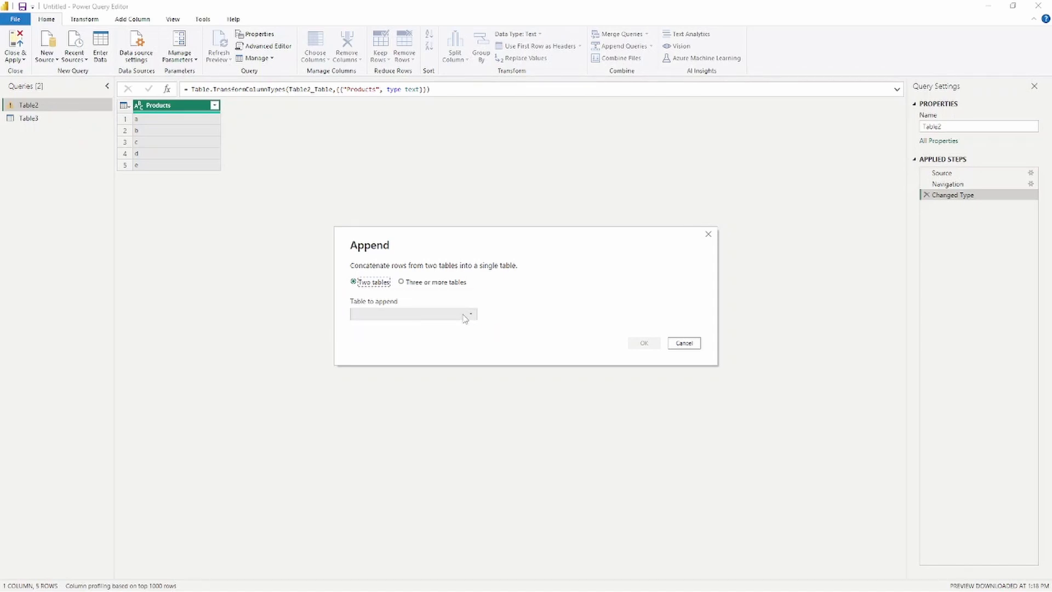
left_click(470, 314)
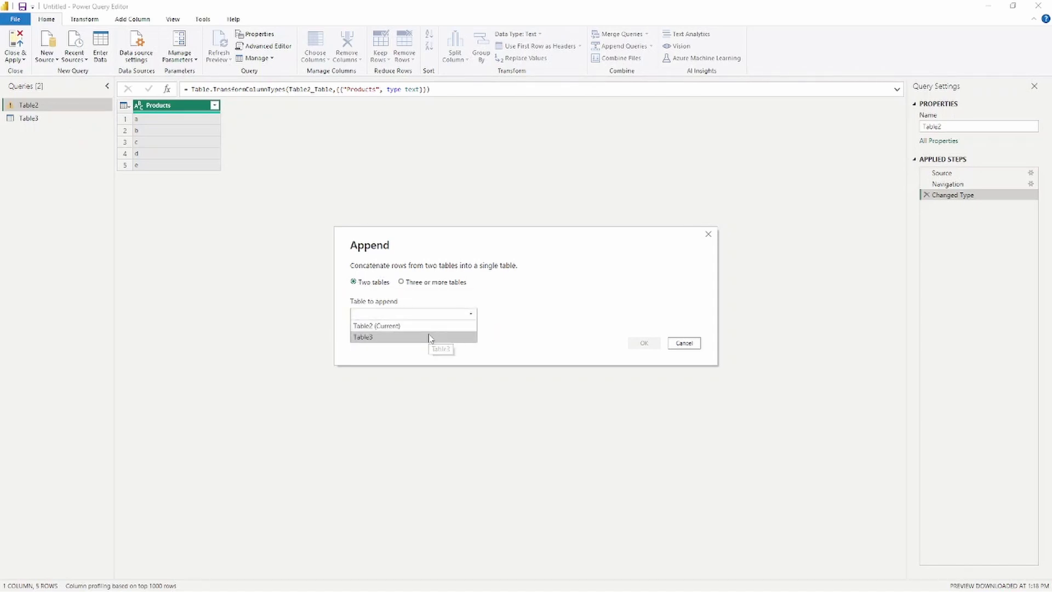
left_click(430, 337)
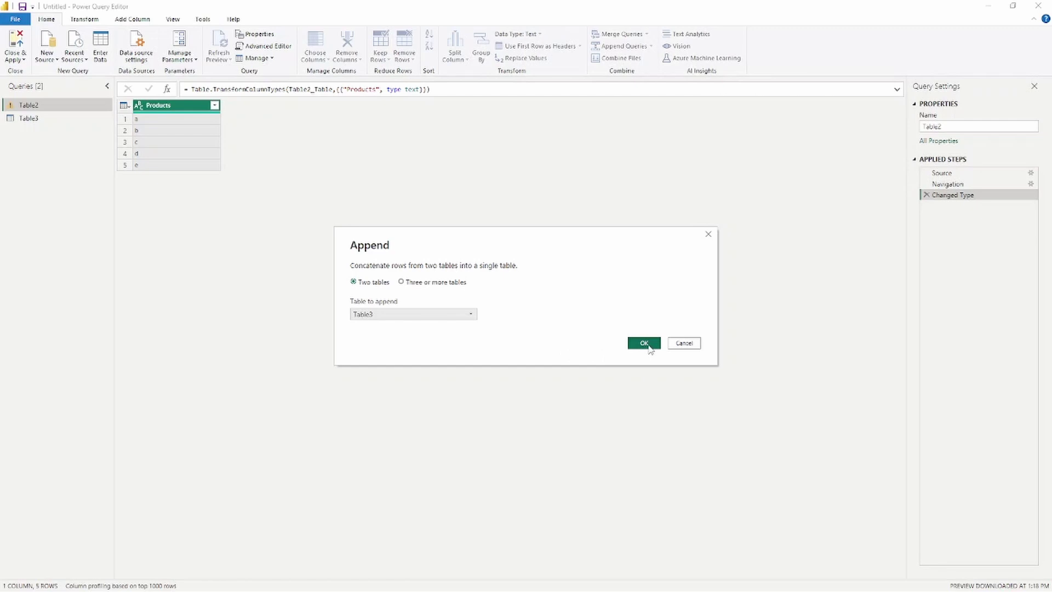
left_click(649, 346)
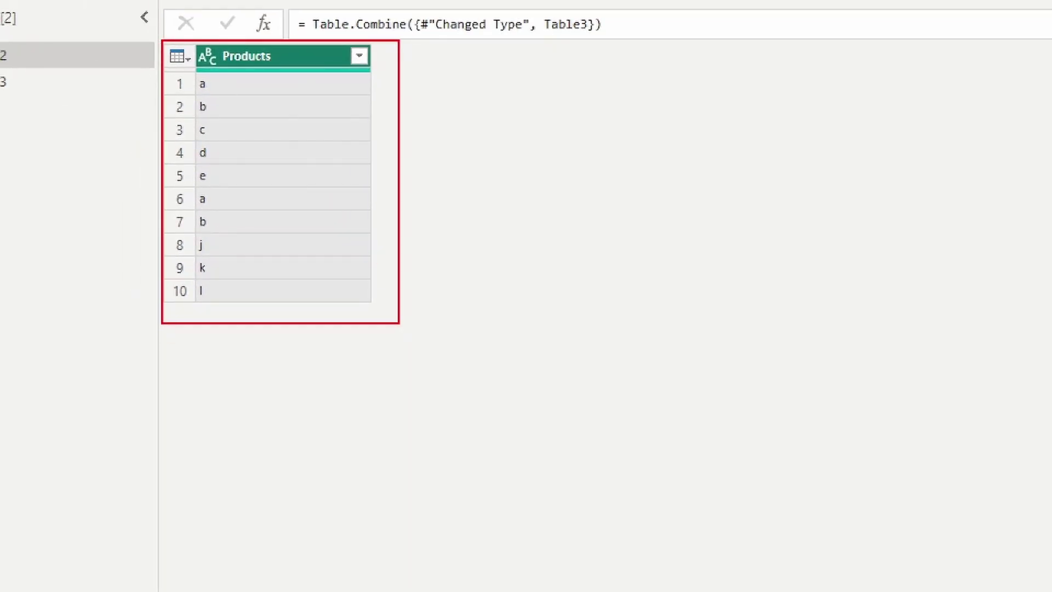
mouse_move(222, 200)
left_mouse_down()
mouse_move(262, 200)
mouse_move(269, 223)
left_mouse_up()
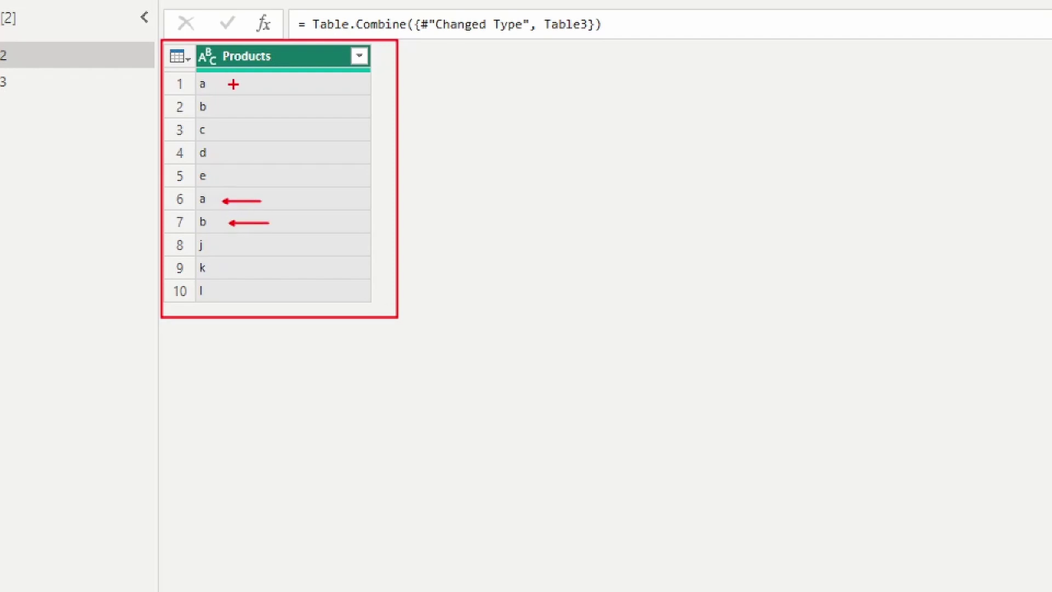
mouse_move(232, 84)
left_mouse_down()
mouse_move(268, 84)
mouse_move(276, 107)
left_mouse_up()
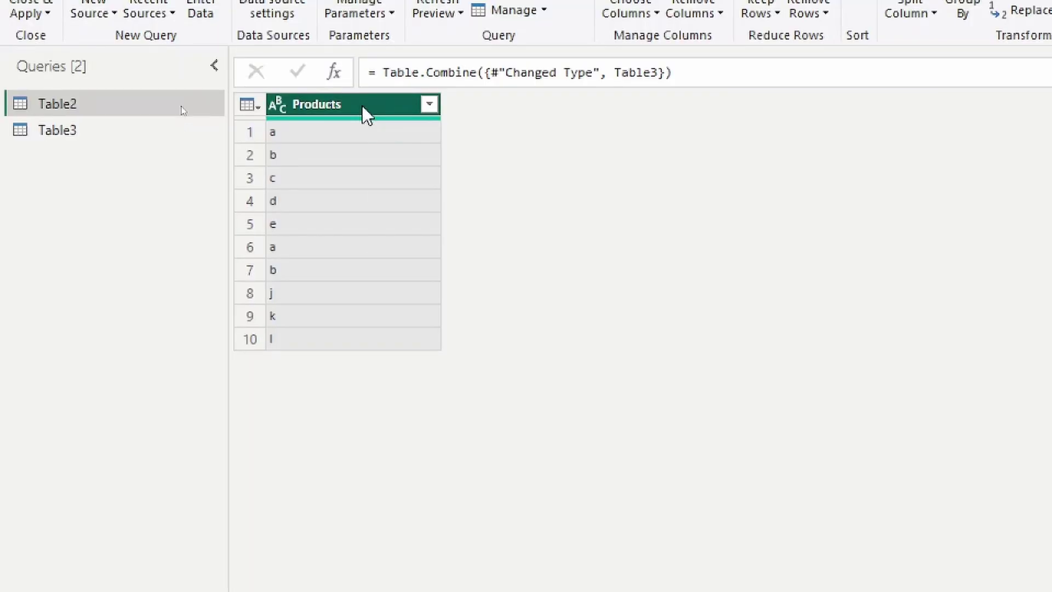
Remove duplicate values from Table2's combined Products column.
right_click(366, 112)
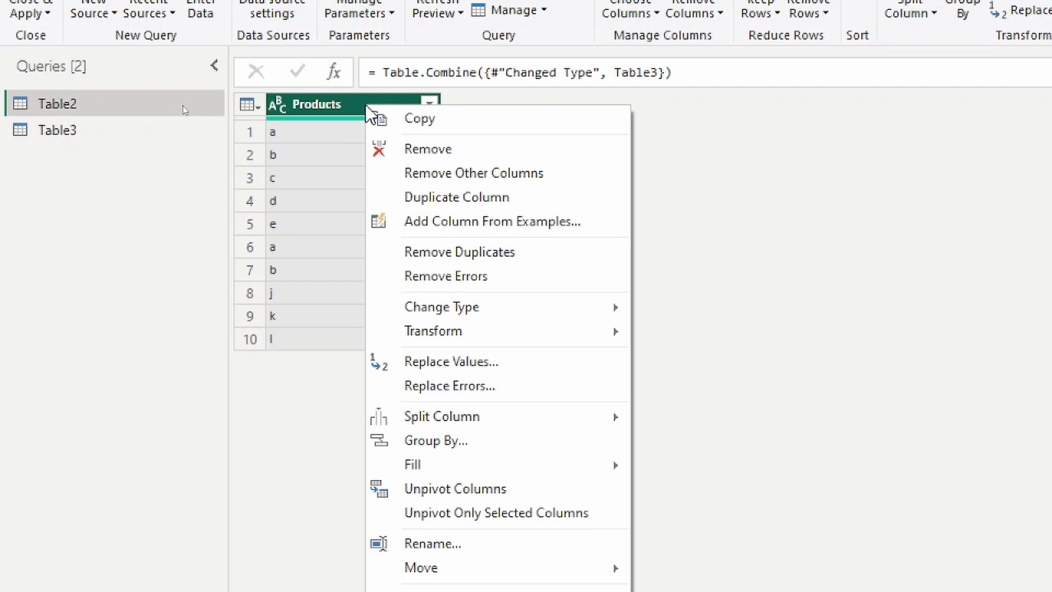
left_click(505, 250)
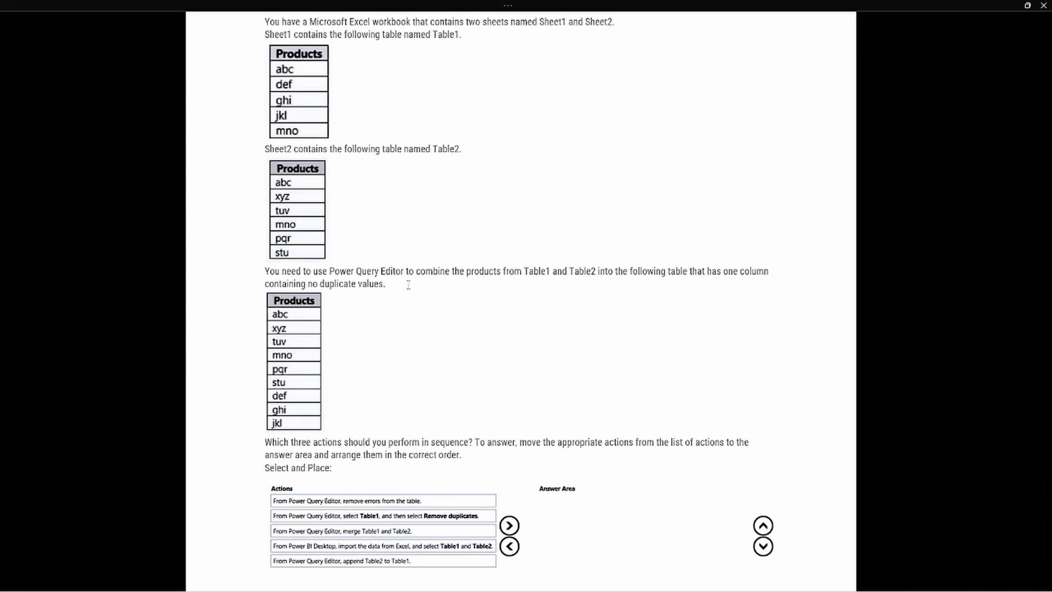
key("ctrl+2")
left_click_drag(417, 278, 596, 277)
left_click_drag(309, 288, 380, 289)
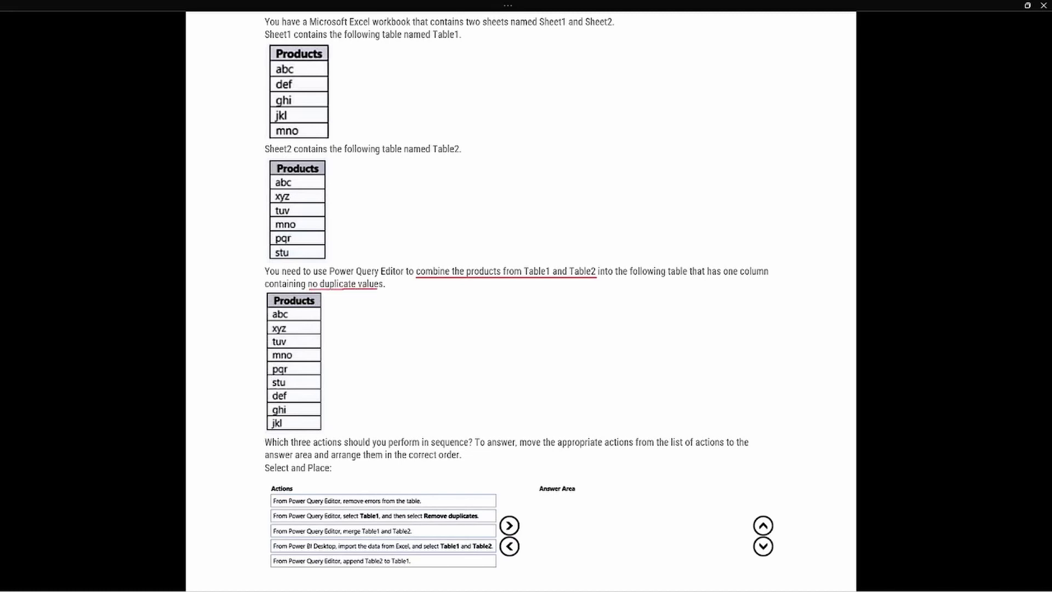